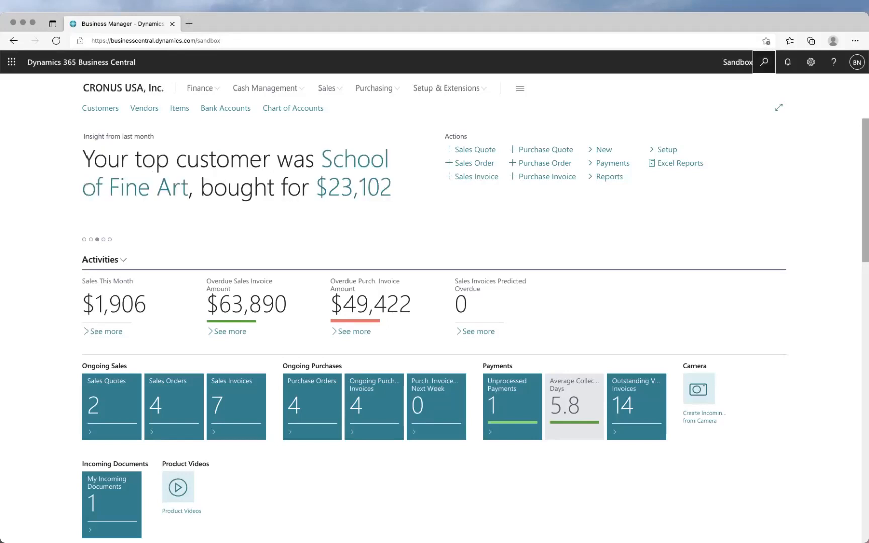
Open the Copy Master Data task and choose Vendor as the table to copy.
{"action": "left_click", "coordinate": [763, 61]}
{"action": "type", "text": "copy master data"}
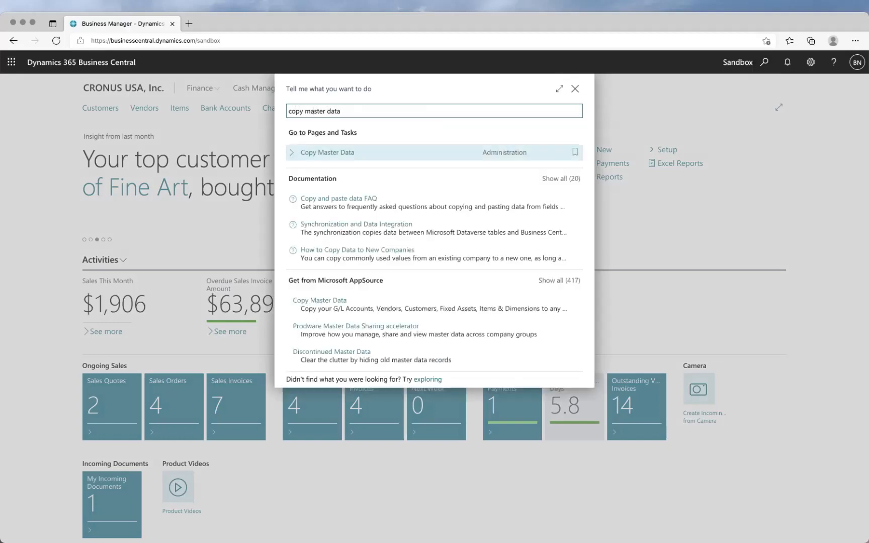
{"action": "key", "text": "Return"}
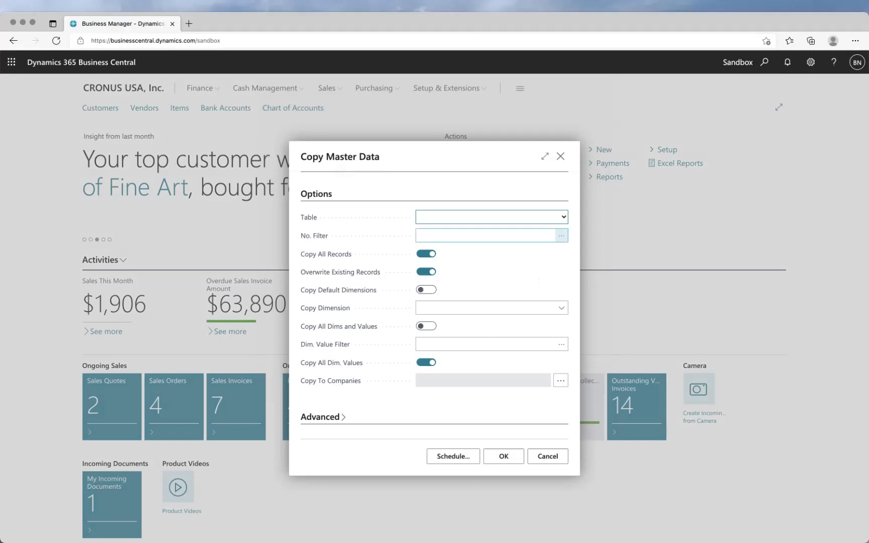
{"action": "left_click", "coordinate": [564, 218]}
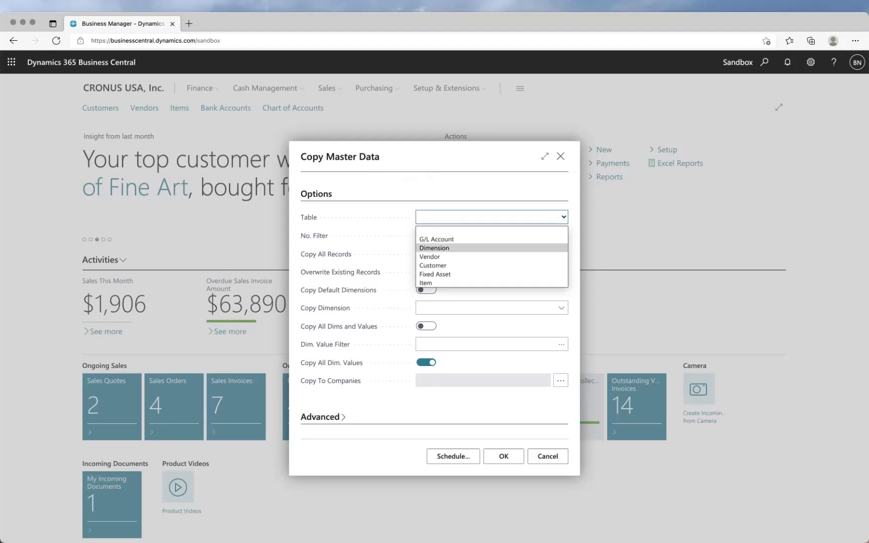
{"action": "left_click", "coordinate": [430, 257]}
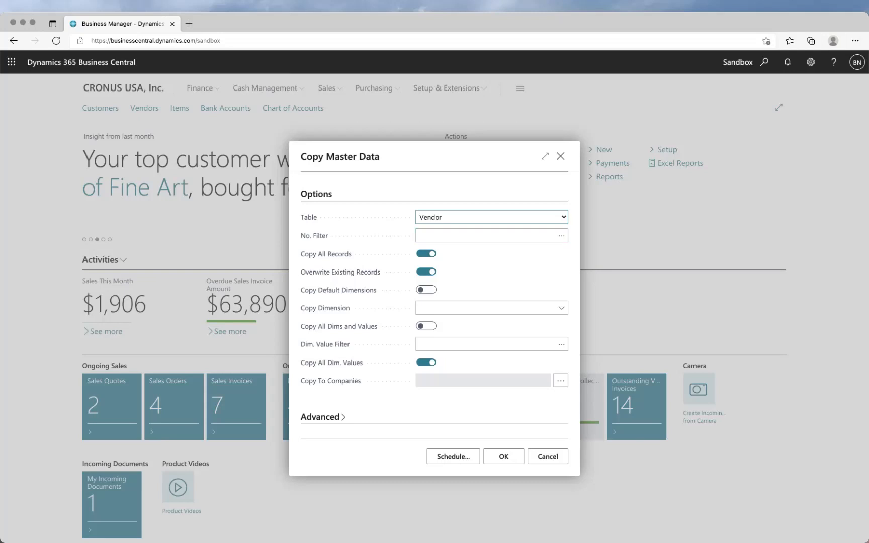
Look up the records selectable for the Vendor and G/L Account tables, returning the table to Vendor.
{"action": "left_click", "coordinate": [561, 235]}
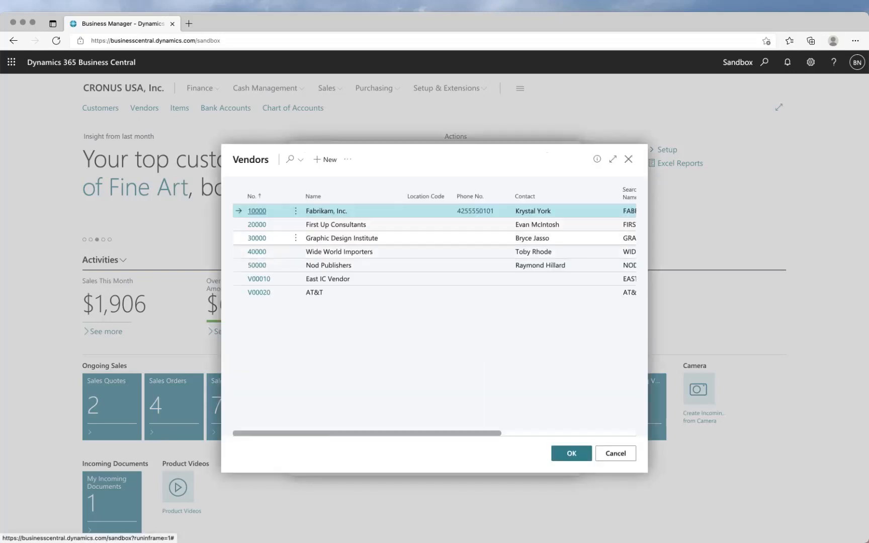
{"action": "left_click", "coordinate": [628, 159]}
{"action": "left_click", "coordinate": [523, 217]}
{"action": "key", "text": "Return"}
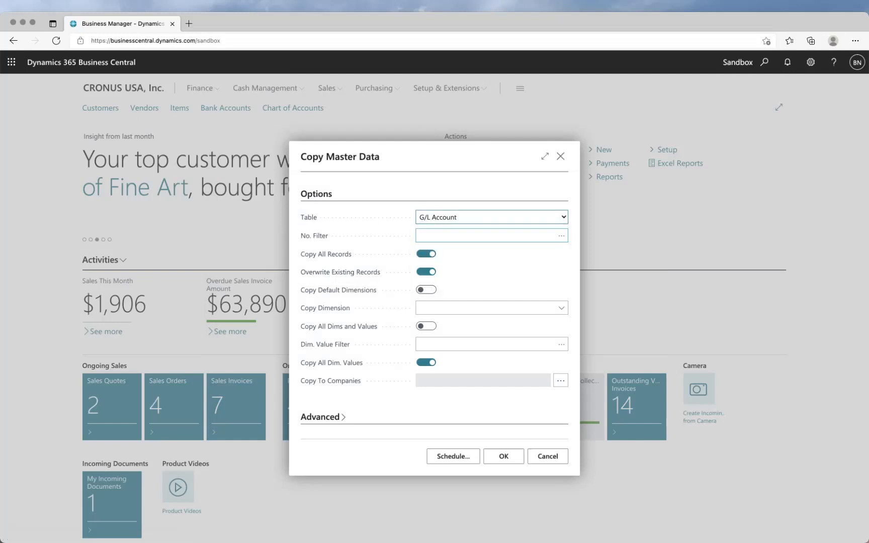
{"action": "left_click", "coordinate": [561, 236]}
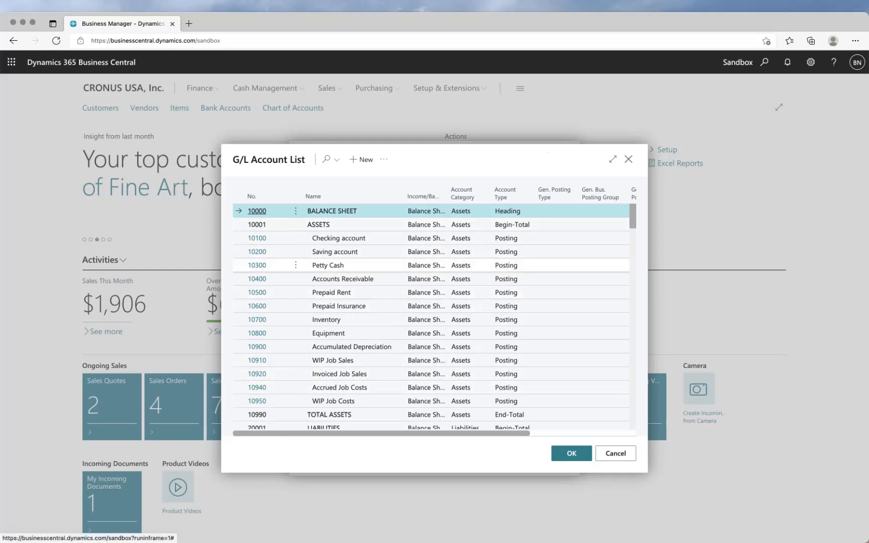
{"action": "left_click", "coordinate": [257, 252]}
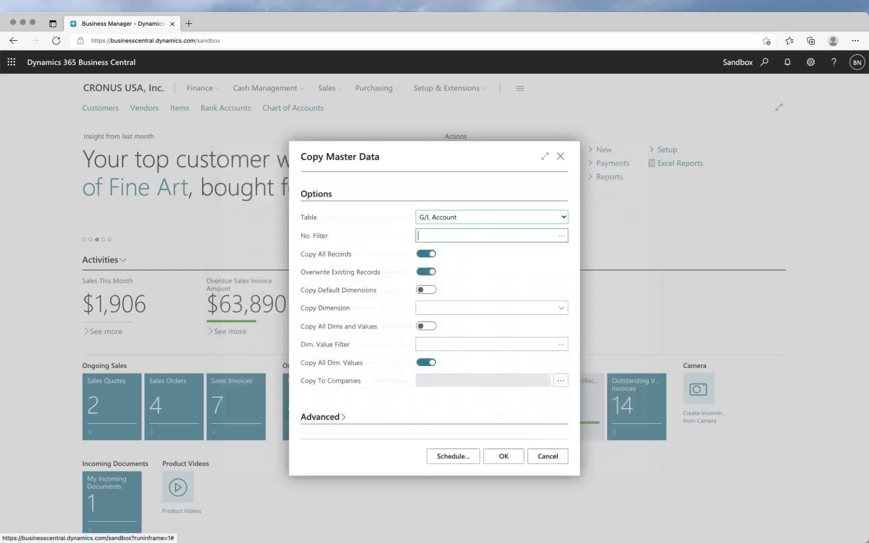
{"action": "left_click", "coordinate": [492, 217]}
{"action": "left_click", "coordinate": [432, 257]}
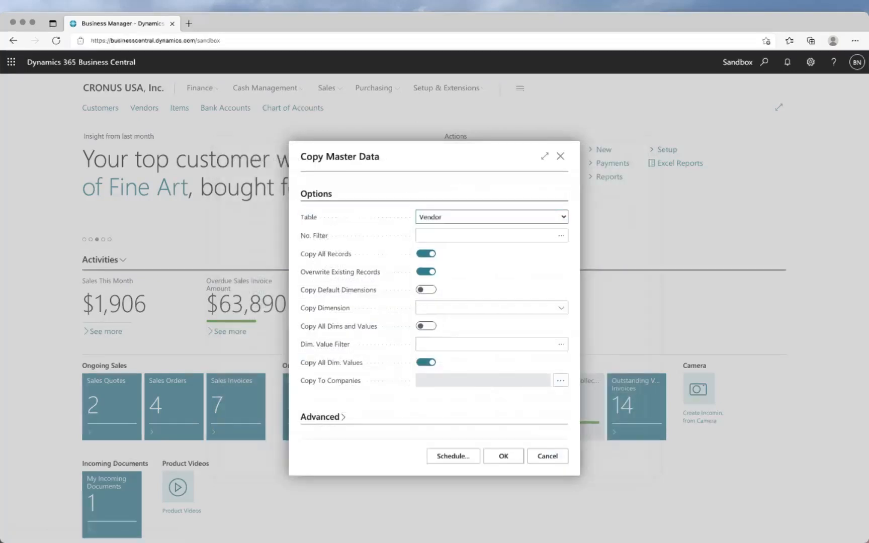
Filter the vendors to copy by number with 30000|40000, picking 30000 from the vendor list.
{"action": "left_click", "coordinate": [562, 235]}
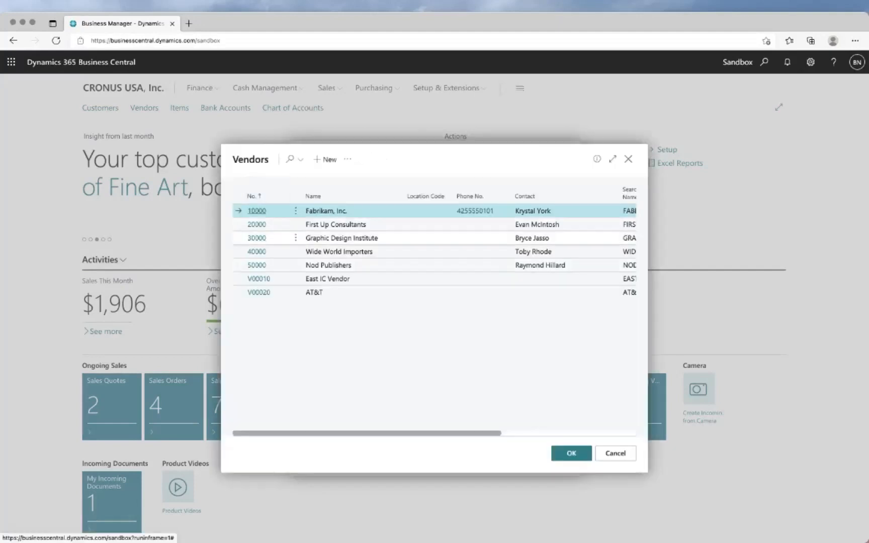
{"action": "left_click", "coordinate": [257, 239]}
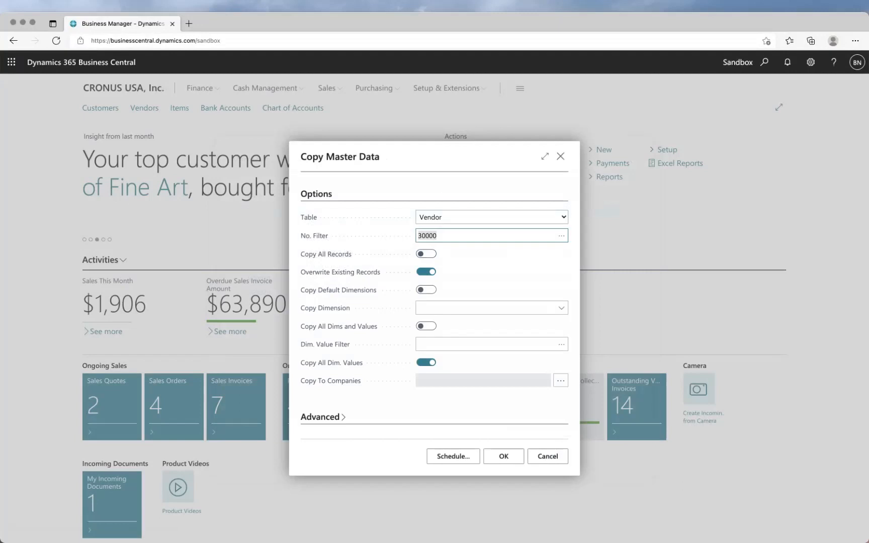
{"action": "left_click", "coordinate": [437, 235]}
{"action": "type", "text": "|40000"}
{"action": "key", "text": "Tab"}
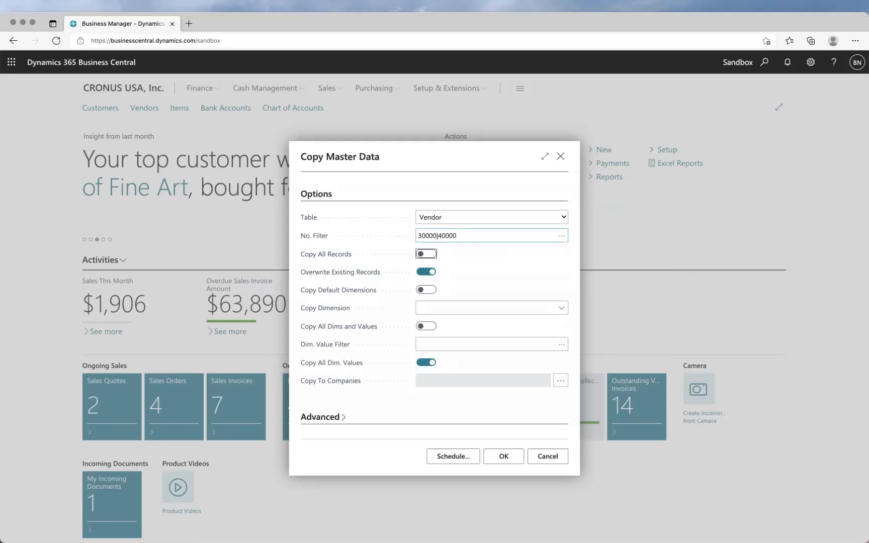
Set the vendor number filter to the wildcard expression 3*|4*, keeping Vendor as the table.
{"action": "key", "text": "shift+Tab"}
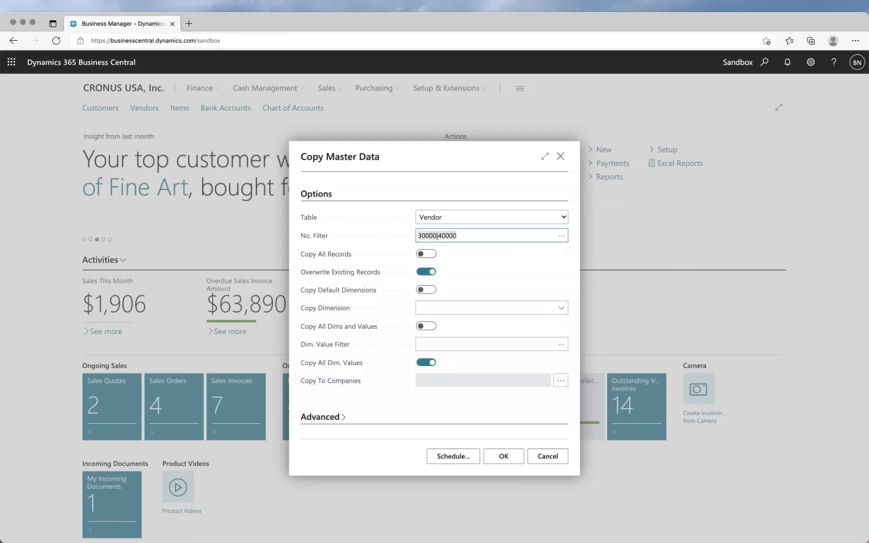
{"action": "type", "text": "3*|4*"}
{"action": "key", "text": "Tab"}
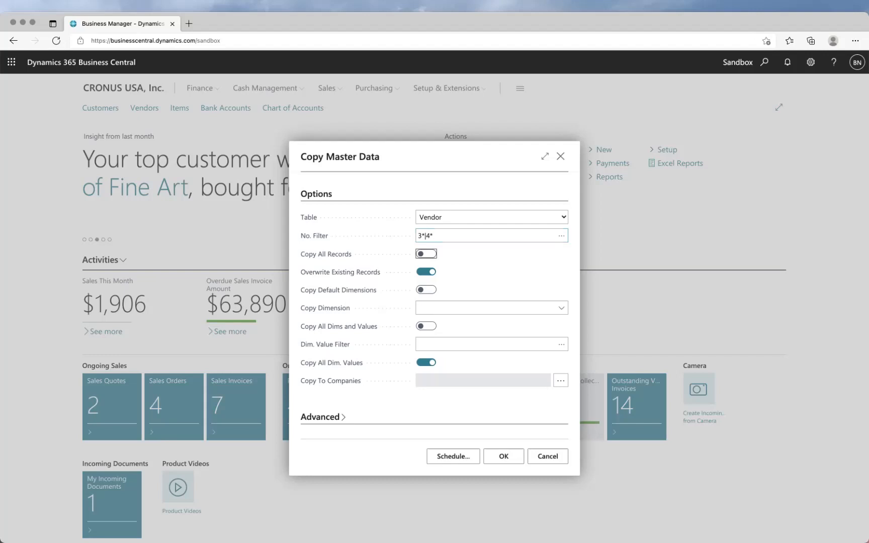
{"action": "key", "text": "shift+Tab"}
{"action": "left_click", "coordinate": [492, 217]}
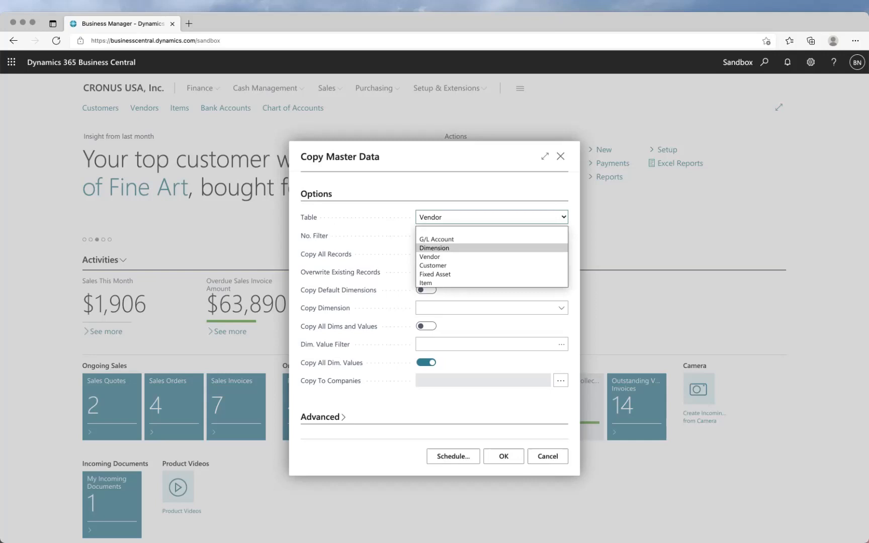
{"action": "key", "text": "Escape"}
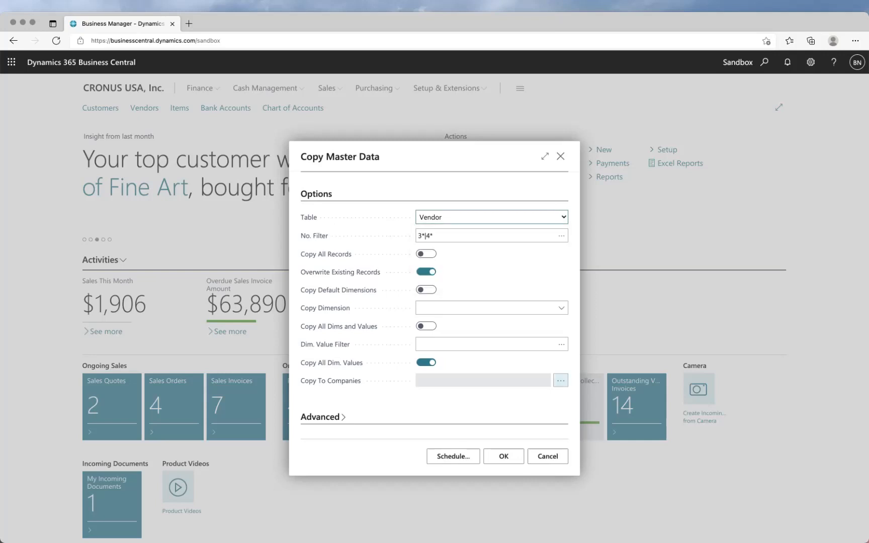
Open the target company selection, try selecting all companies, and leave every company unselected.
{"action": "left_click", "coordinate": [560, 381]}
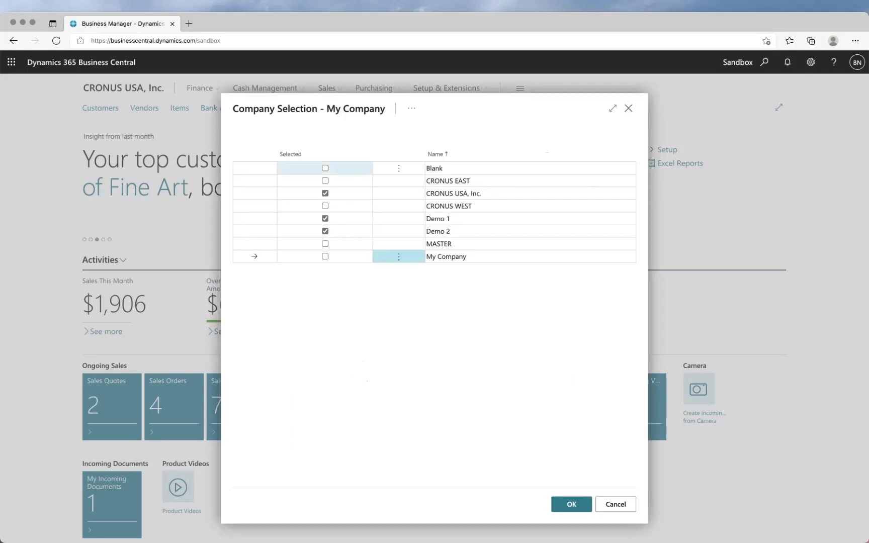
{"action": "left_click", "coordinate": [571, 504]}
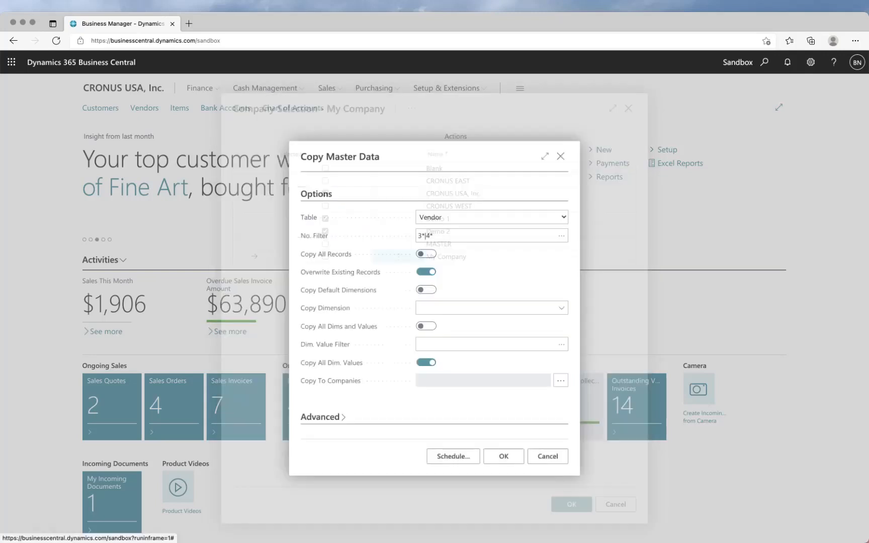
{"action": "left_click", "coordinate": [560, 381]}
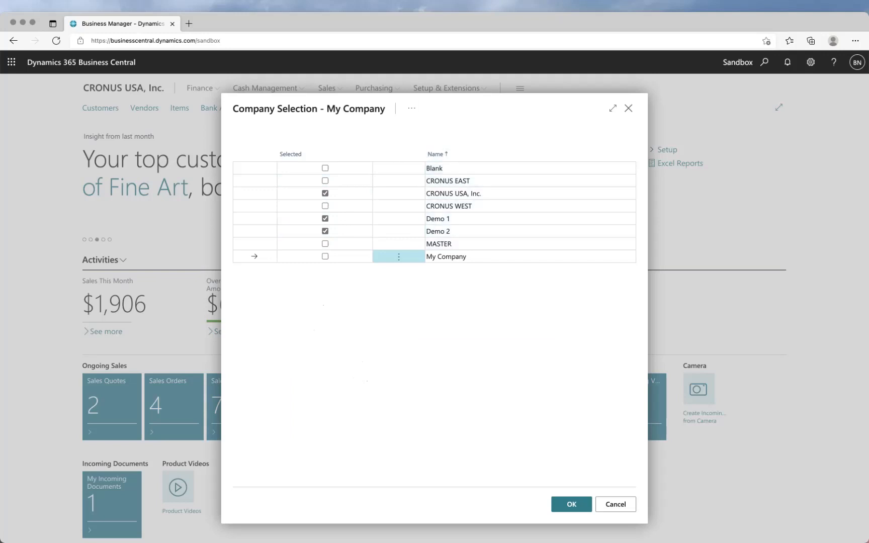
{"action": "left_click", "coordinate": [411, 108]}
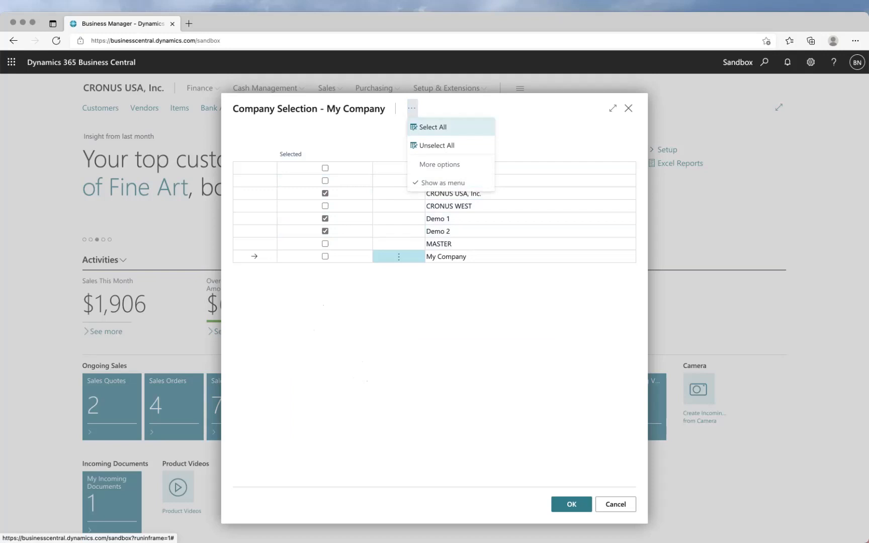
{"action": "left_click", "coordinate": [433, 126]}
{"action": "left_click", "coordinate": [412, 108]}
{"action": "left_click", "coordinate": [436, 145]}
{"action": "left_click", "coordinate": [411, 108]}
{"action": "left_click", "coordinate": [432, 126]}
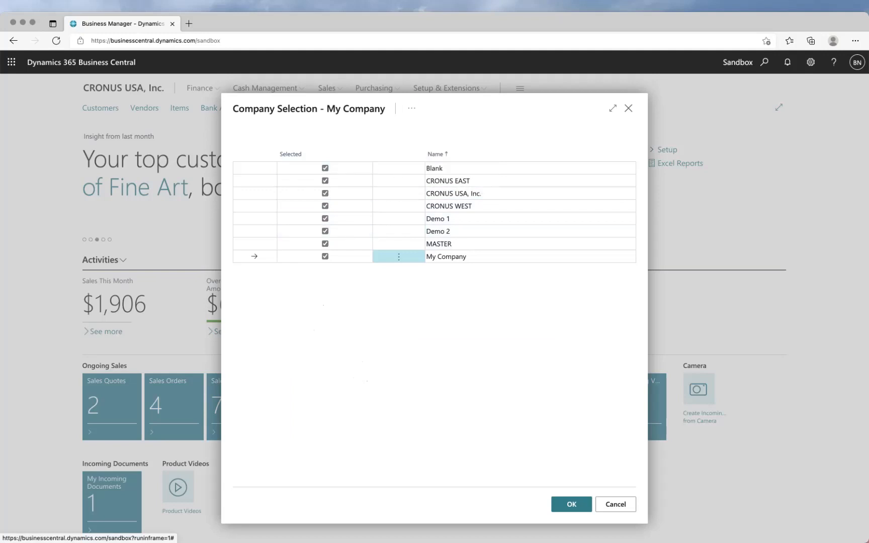
{"action": "left_click", "coordinate": [412, 108]}
{"action": "left_click", "coordinate": [437, 146]}
Select CRONUS EAST, CRONUS WEST and Demo 1 as target companies and run the vendor copy.
{"action": "left_click", "coordinate": [325, 181]}
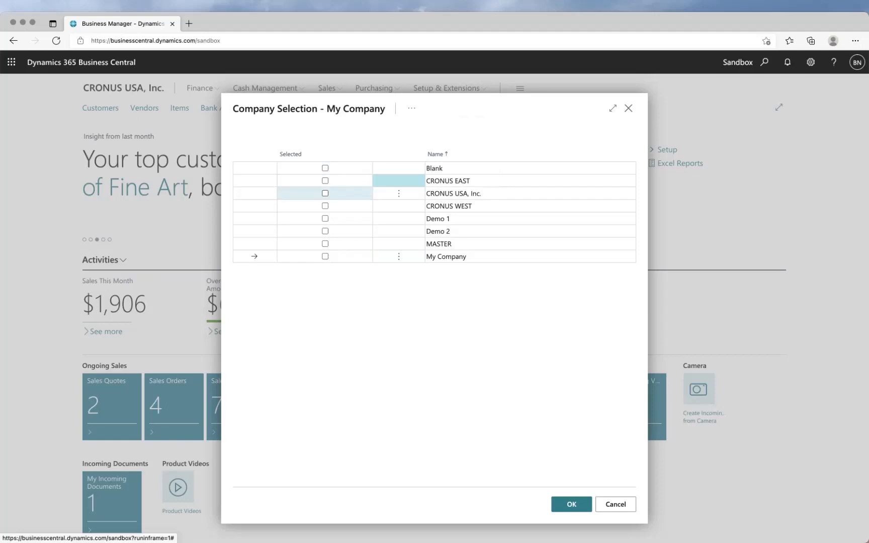
{"action": "left_click", "coordinate": [324, 206]}
{"action": "left_click", "coordinate": [325, 219]}
{"action": "left_click", "coordinate": [571, 504]}
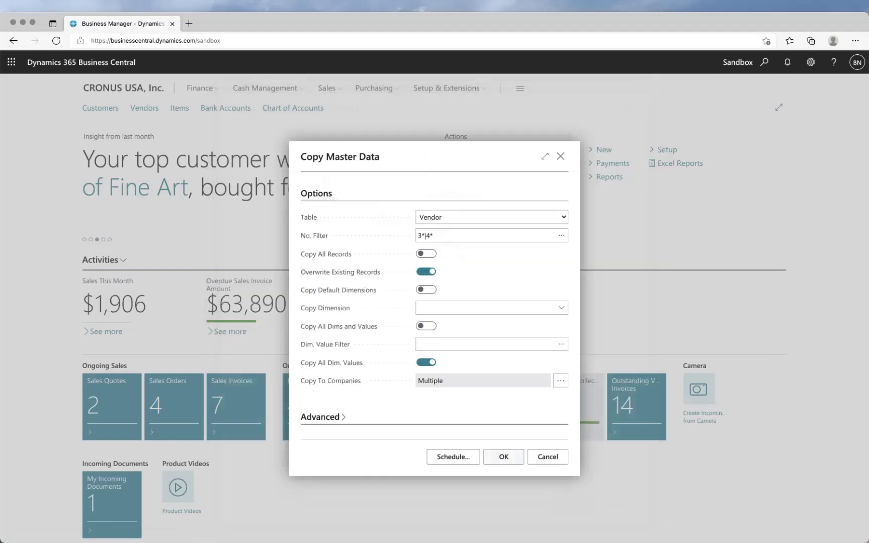
{"action": "left_click", "coordinate": [503, 457]}
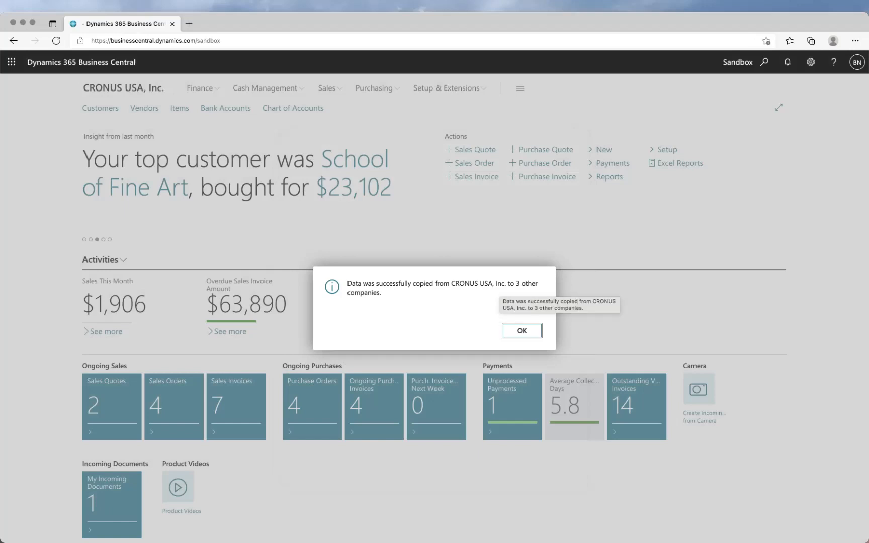
{"action": "left_click", "coordinate": [522, 330]}
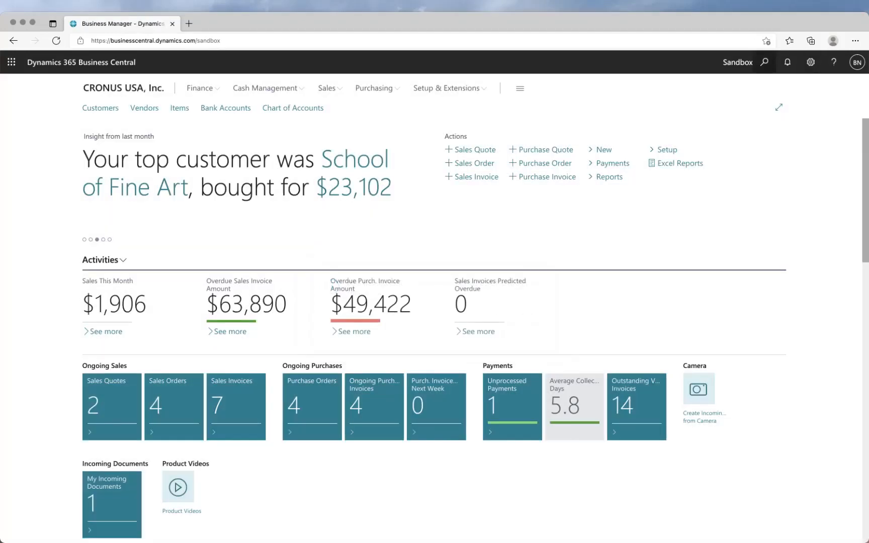
Open the Copy Master Data task again and choose Dimension as the table to copy.
{"action": "left_click", "coordinate": [763, 62]}
{"action": "type", "text": "copy master"}
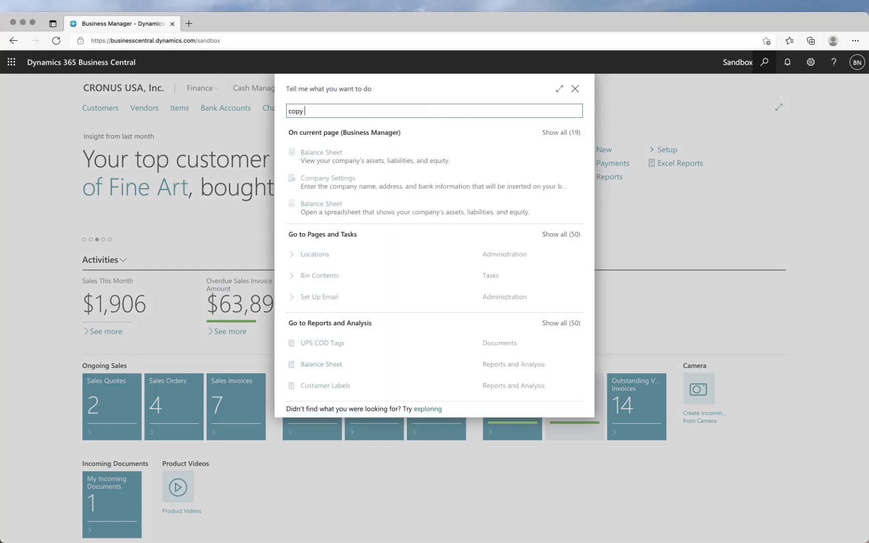
{"action": "left_click", "coordinate": [327, 152]}
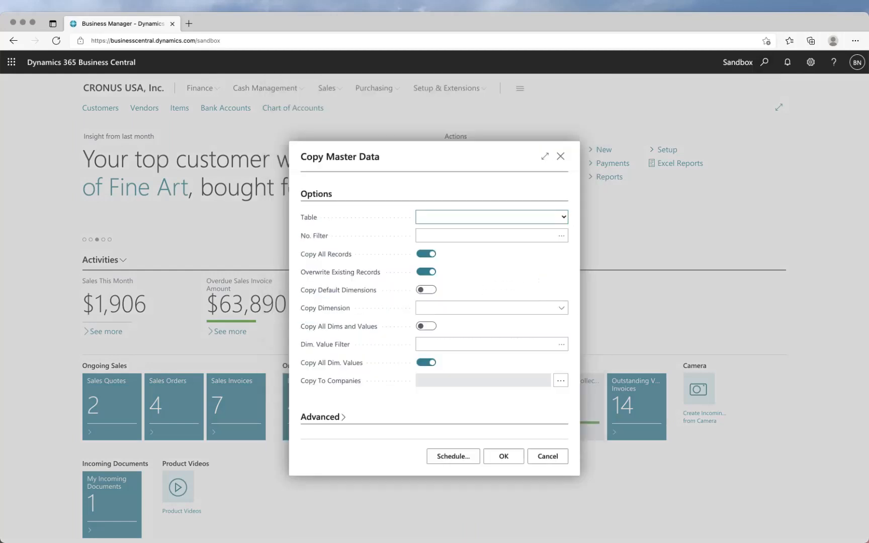
{"action": "left_click", "coordinate": [563, 217]}
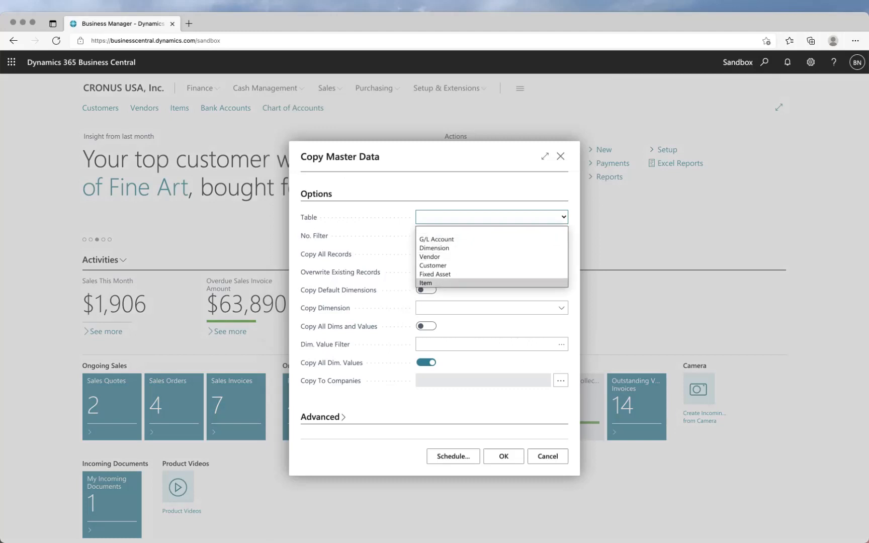
{"action": "key", "text": "Up"}
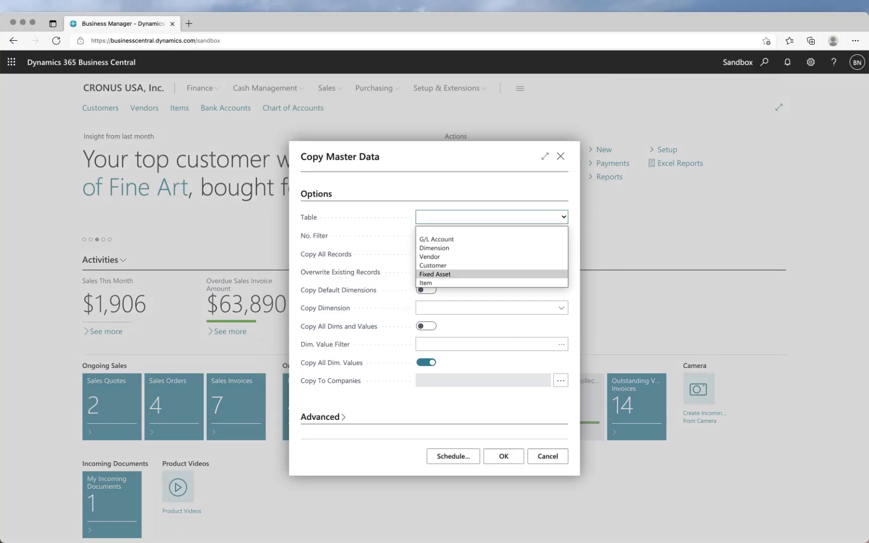
{"action": "key", "text": "Up"}
{"action": "key", "text": "Up"}
{"action": "key", "text": "Up"}
{"action": "key", "text": "Return"}
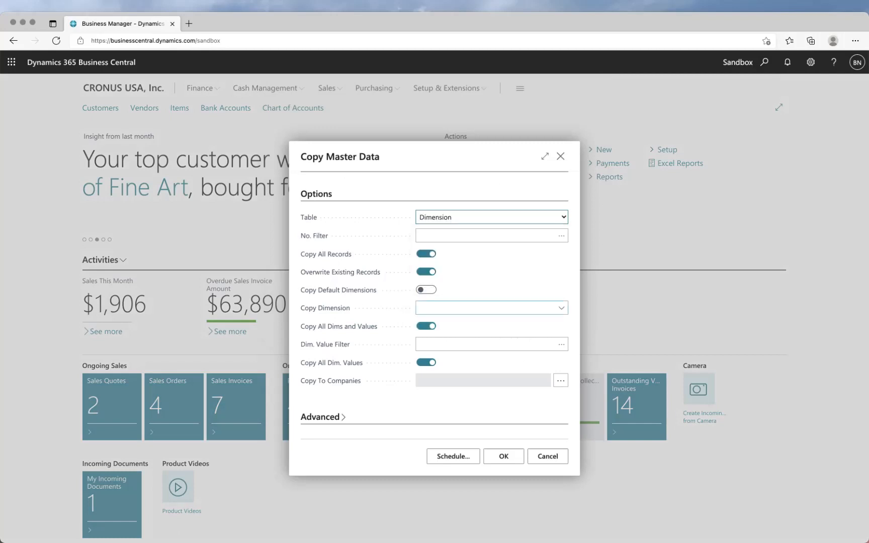
Set the dimension to copy to DEPARTMENT and view its dimension values without picking one.
{"action": "left_click", "coordinate": [562, 308]}
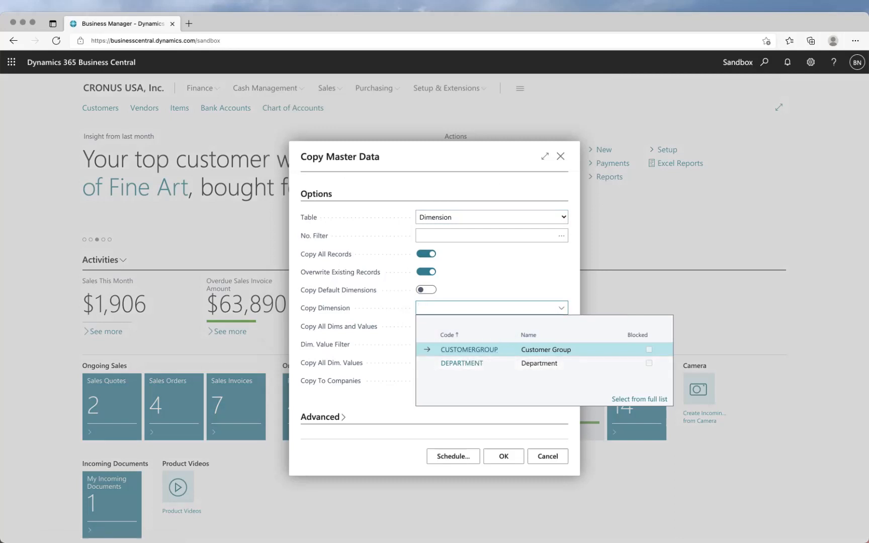
{"action": "left_click", "coordinate": [461, 364]}
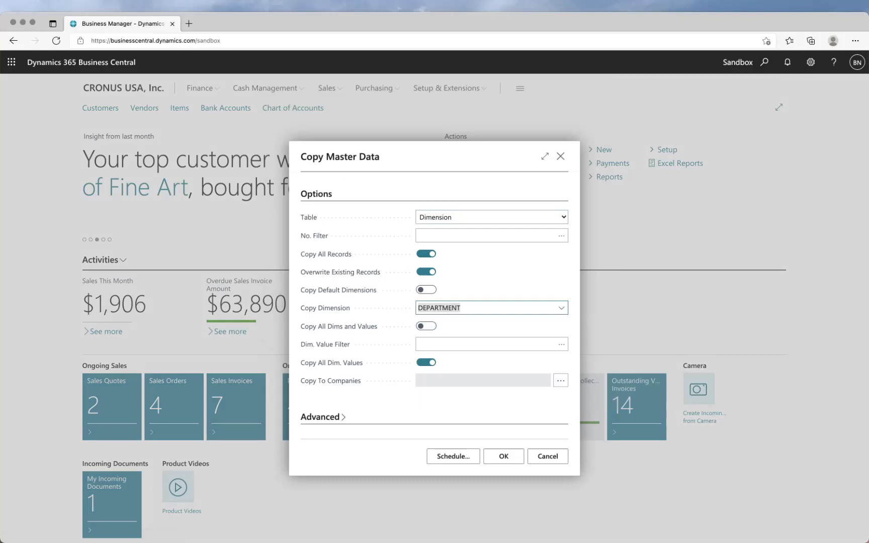
{"action": "left_click", "coordinate": [561, 344]}
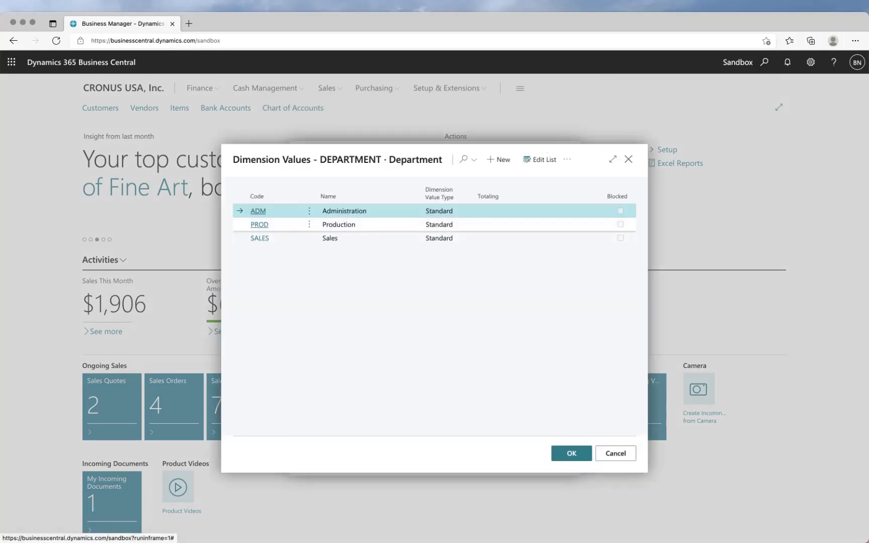
{"action": "key", "text": "Escape"}
Set the dimension to copy to CUSTOMERGROUP.
{"action": "left_click", "coordinate": [562, 308]}
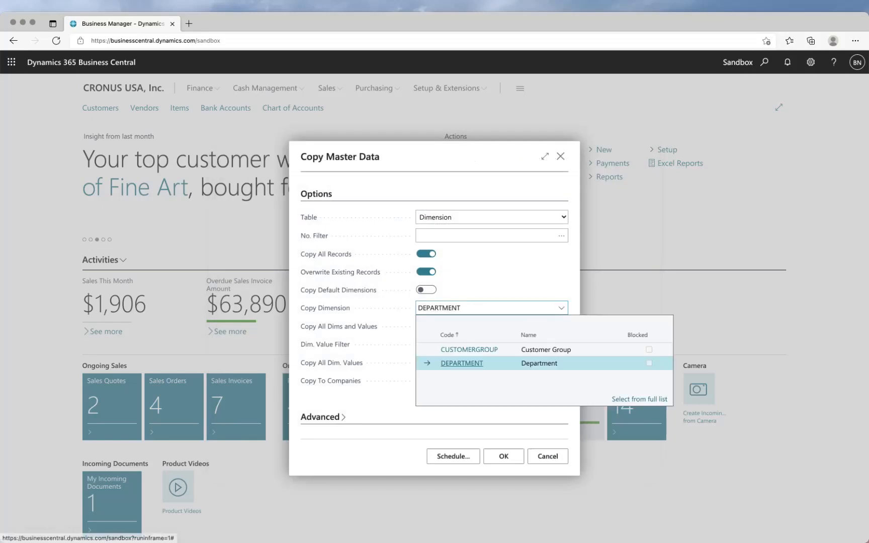
{"action": "left_click", "coordinate": [469, 349]}
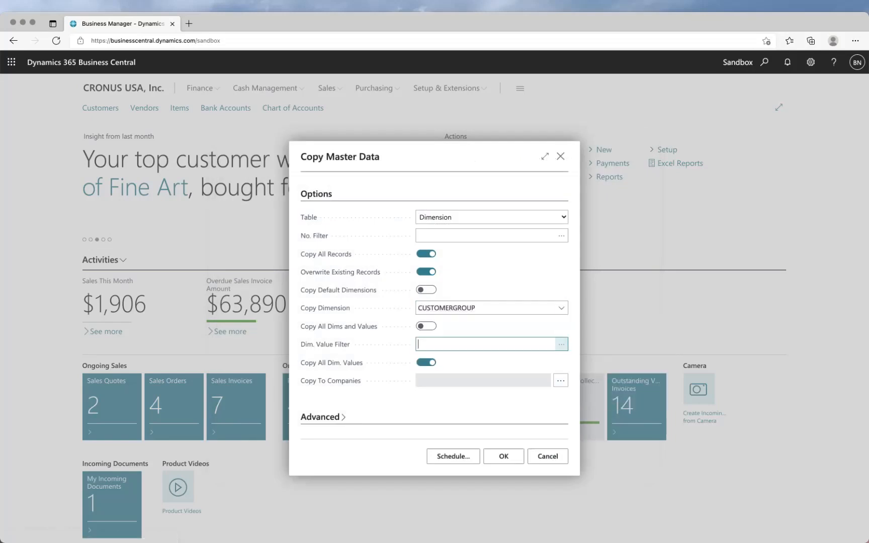
View the CUSTOMERGROUP dimension values without picking one, and turn on copying of all dimensions and values.
{"action": "left_click", "coordinate": [562, 344]}
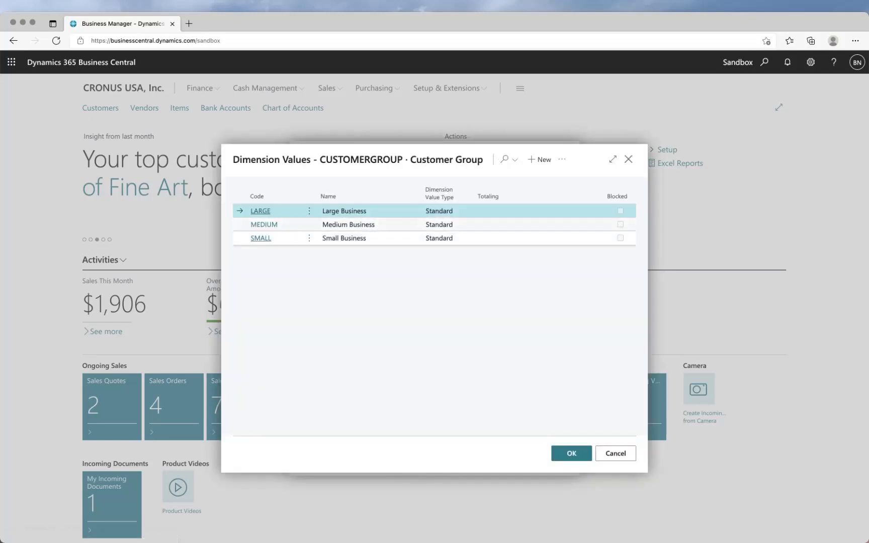
{"action": "key", "text": "Escape"}
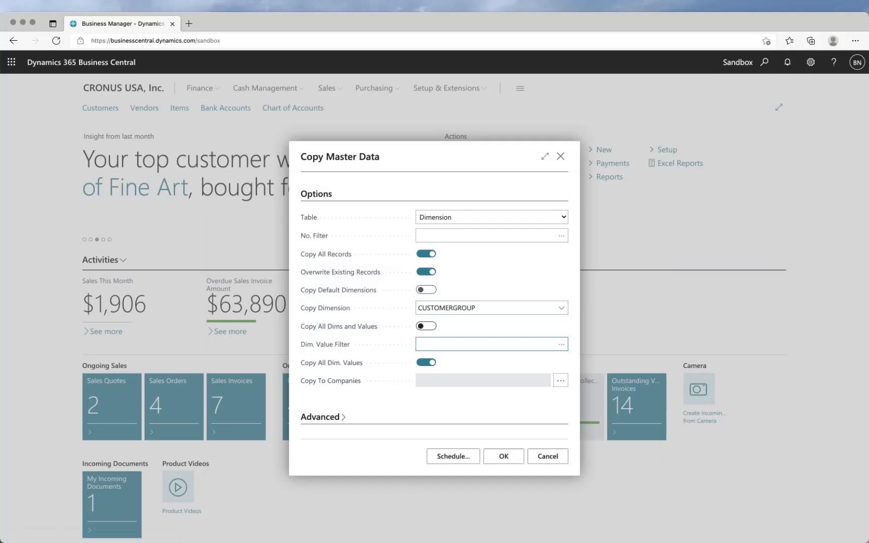
{"action": "left_click", "coordinate": [426, 327]}
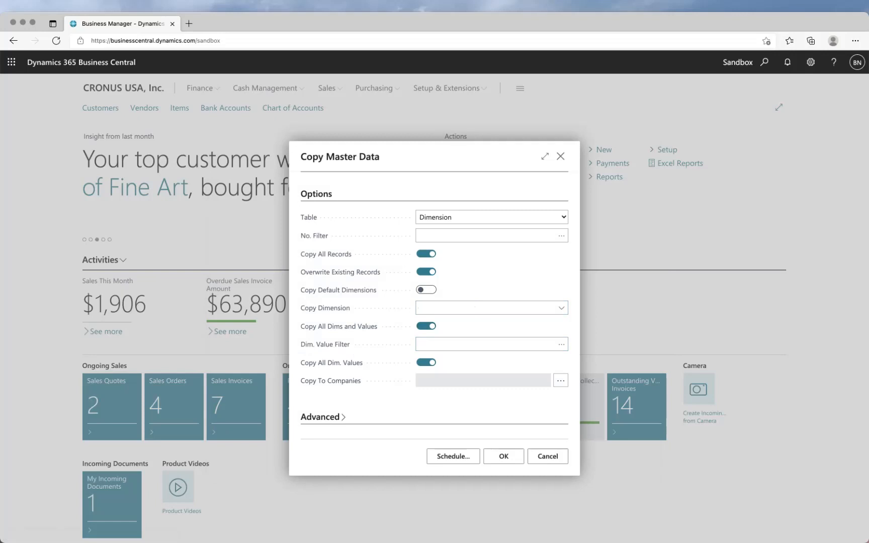
Set the dimension to copy to DEPARTMENT and pick ADM as its dimension value filter.
{"action": "left_click", "coordinate": [562, 308]}
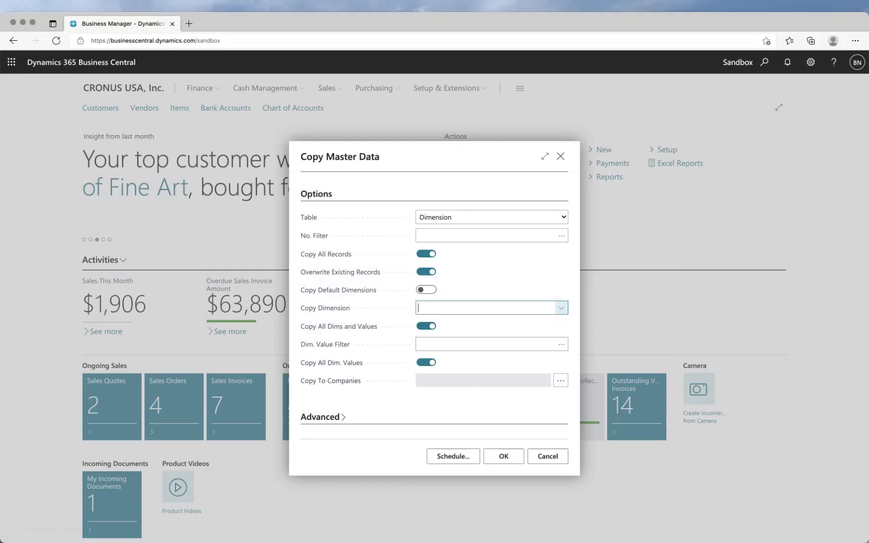
{"action": "left_click", "coordinate": [462, 364]}
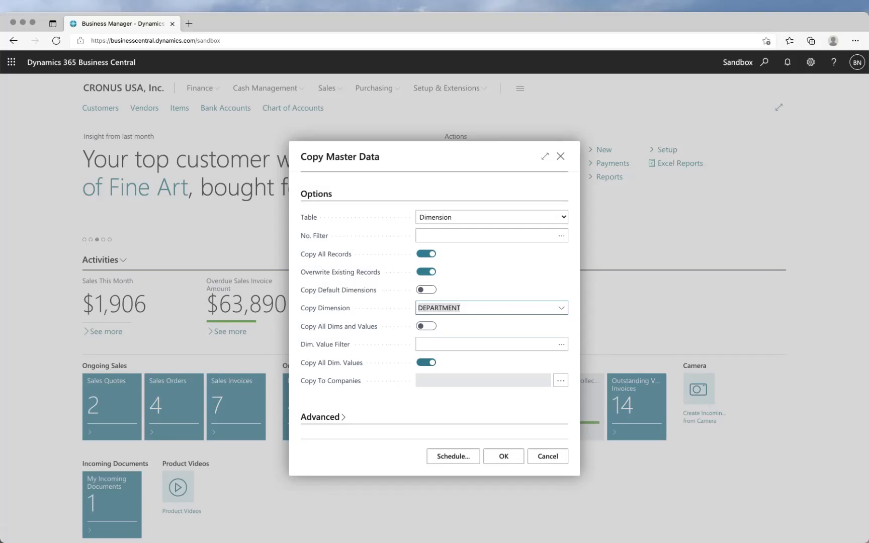
{"action": "left_click", "coordinate": [561, 344]}
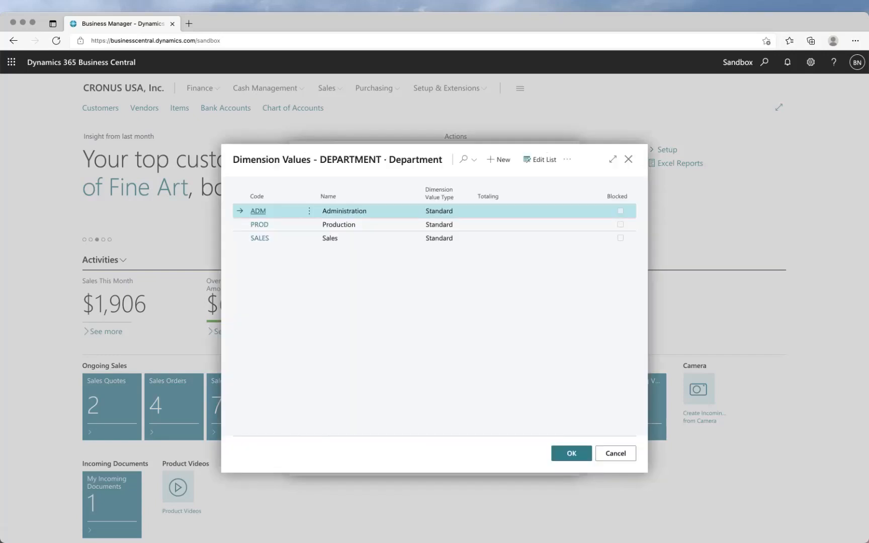
{"action": "left_click", "coordinate": [571, 453]}
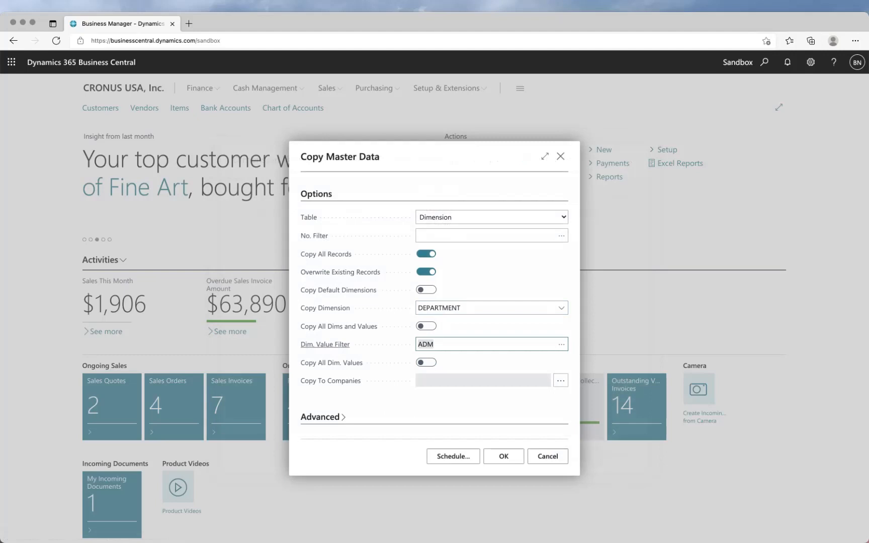
Extend the dimension value filter to ADM|PROD and shorten it to the wildcard expression A*|P*.
{"action": "left_click", "coordinate": [434, 344]}
{"action": "type", "text": "|PROD"}
{"action": "left_click_drag", "start_coordinate": [448, 344], "coordinate": [439, 344]}
{"action": "type", "text": "*"}
{"action": "left_click", "coordinate": [433, 344]}
{"action": "key", "text": "BackSpace"}
{"action": "key", "text": "BackSpace"}
{"action": "type", "text": "*"}
Select multiple target companies and run the dimension copy.
{"action": "left_click", "coordinate": [560, 381]}
{"action": "left_click", "coordinate": [571, 504]}
{"action": "left_click", "coordinate": [504, 456]}
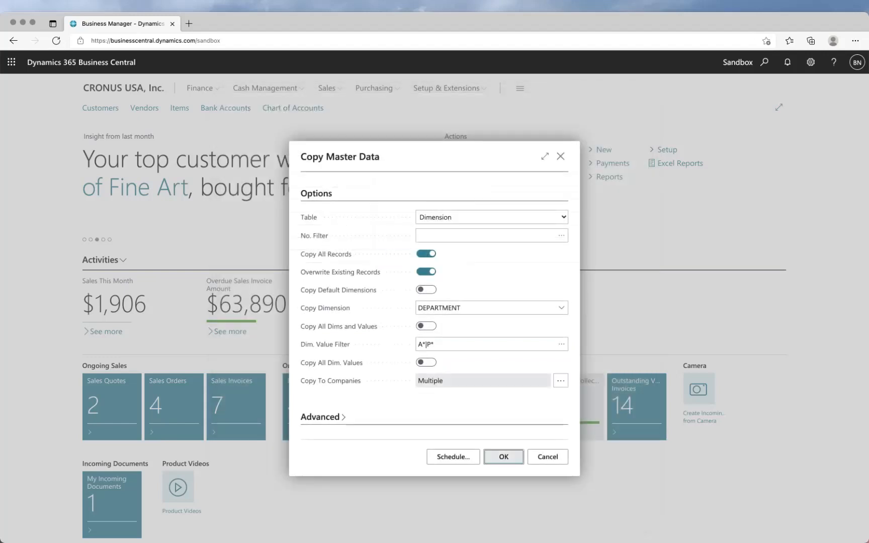